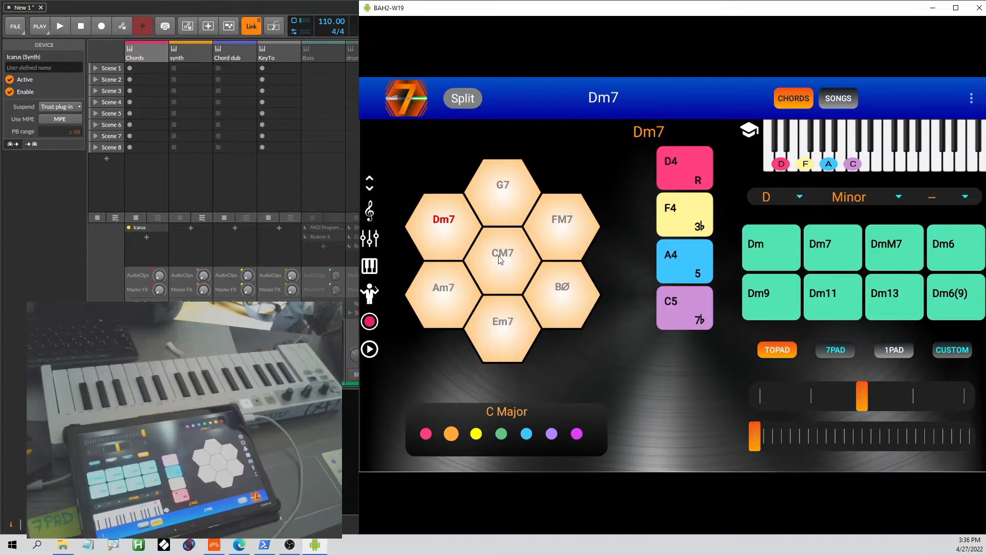
Play the Am7 and FM7 pads of the C Major pad set
left_click(467, 239)
left_click(461, 284)
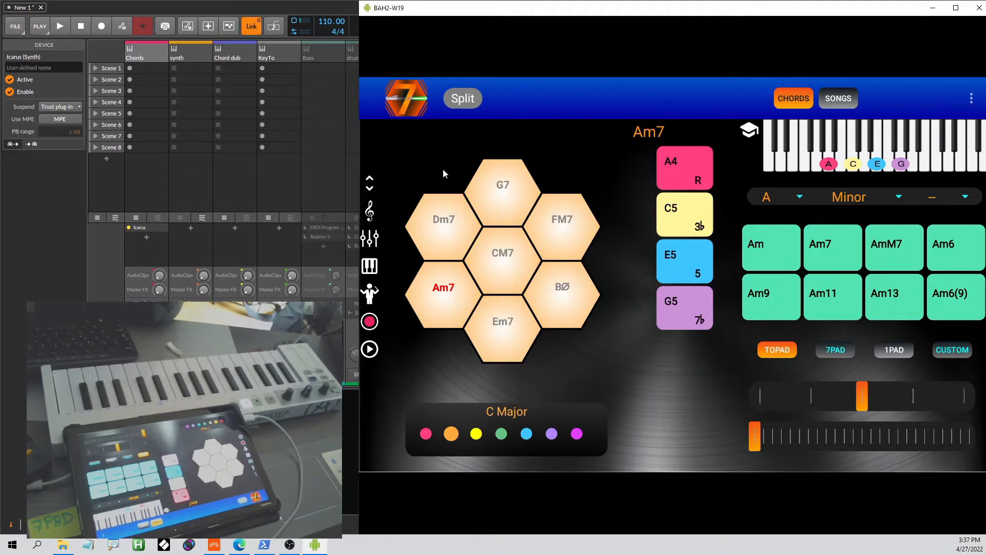
left_click(569, 229)
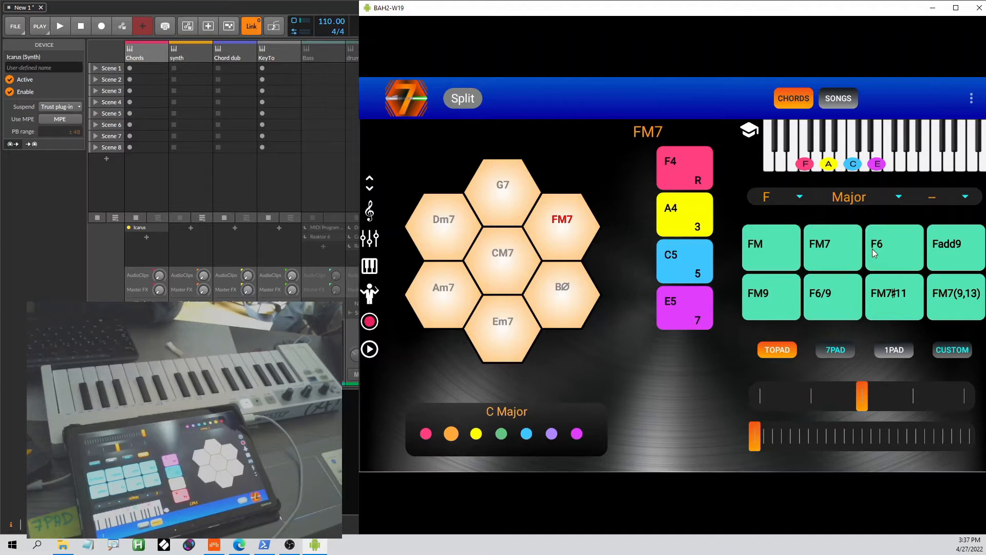
Change the F chord family to Minor and turn off storing chords to the pads
left_click(868, 199)
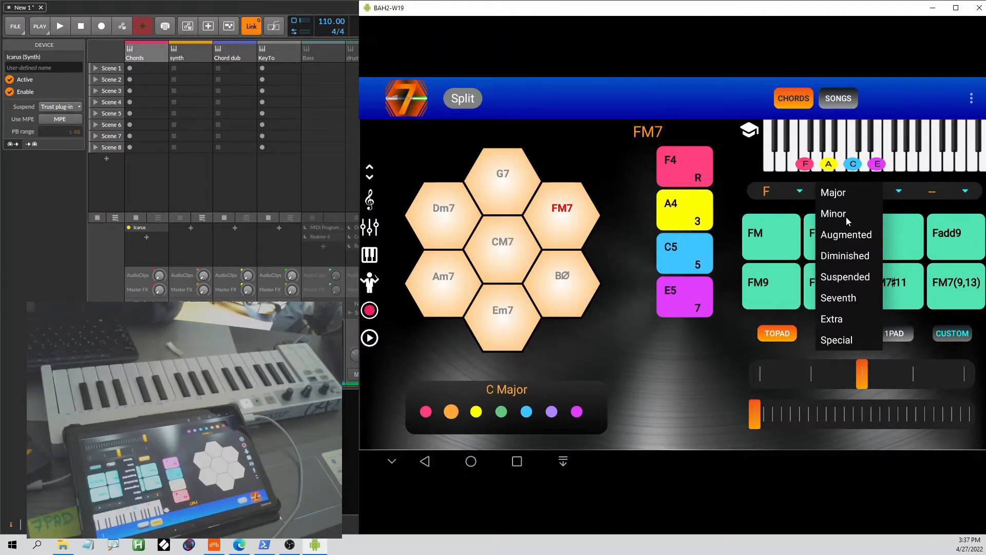
left_click(846, 215)
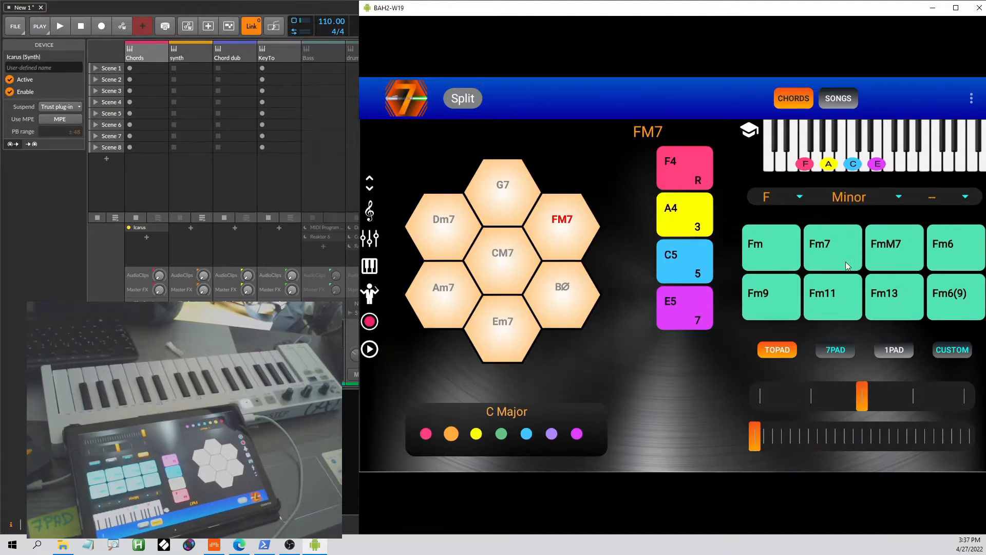
left_click(767, 350)
Preview the F minor variants Fm7, FmM7, Fm13, Fm11, Fm9 and Fm6
left_click(816, 252)
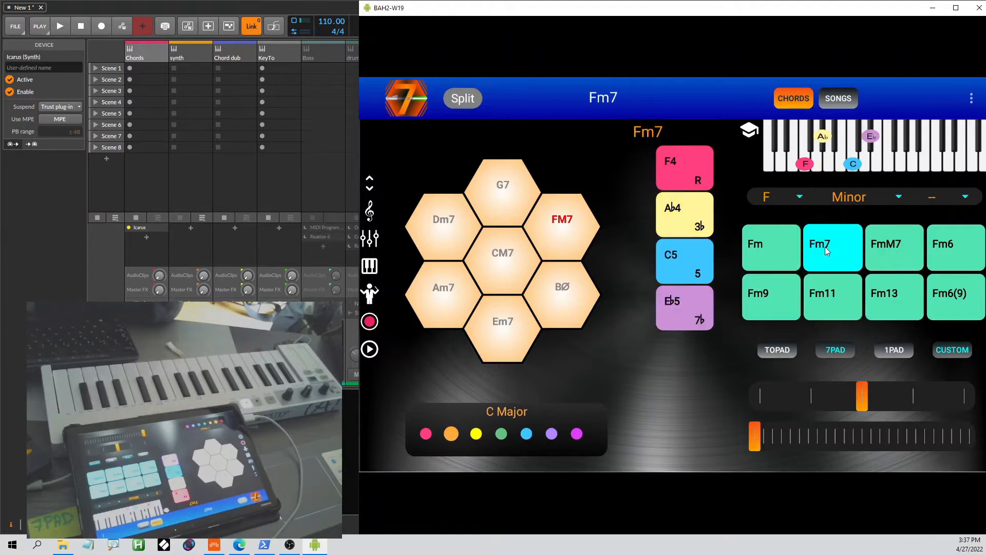
left_click(885, 251)
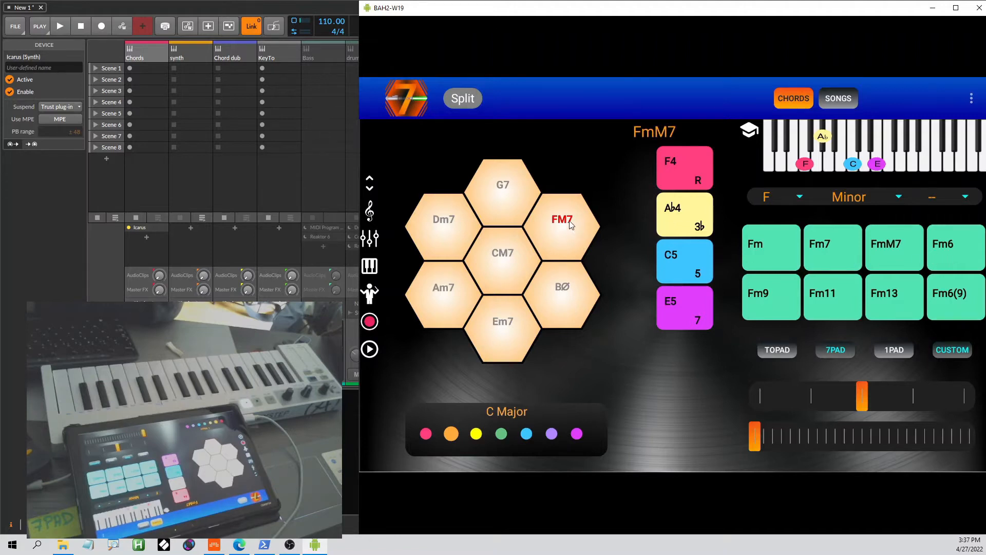
left_click(901, 297)
left_click(822, 298)
left_click(770, 301)
left_click(821, 261)
left_click(891, 251)
left_click(952, 245)
Reselect the FM7 pad and preview the major variants F6, Fadd9, FM9 and F6/9
left_click(538, 213)
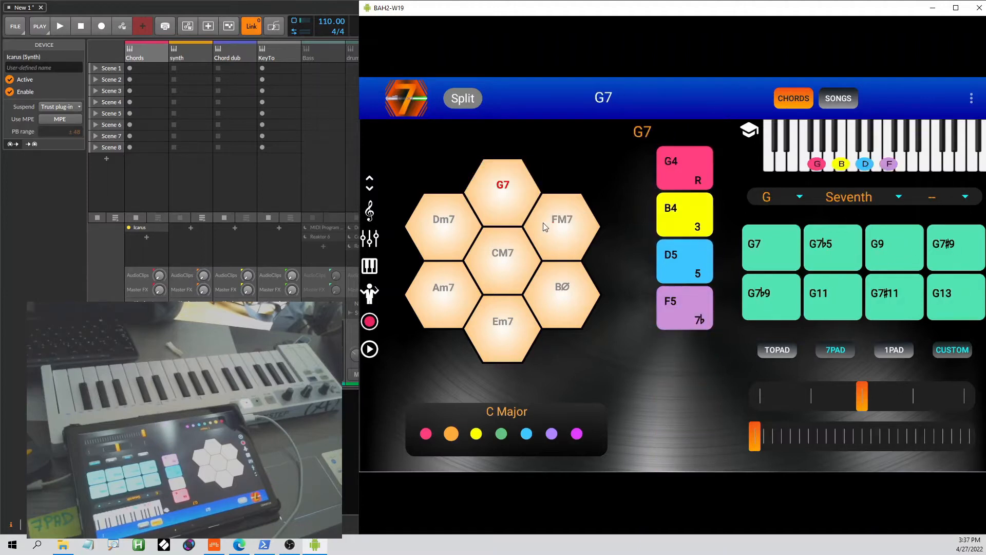
left_click(545, 227)
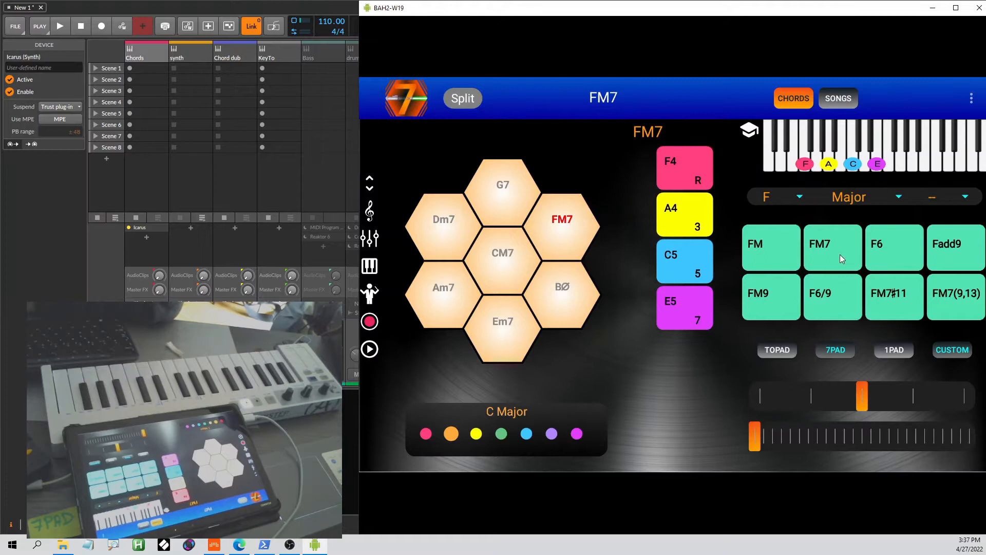
left_click(888, 244)
left_click(950, 245)
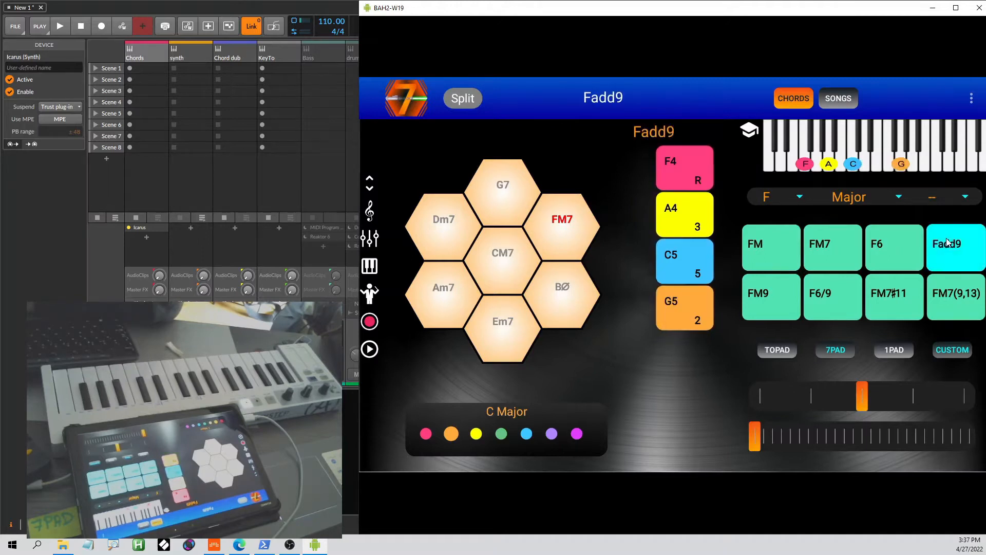
left_click(784, 292)
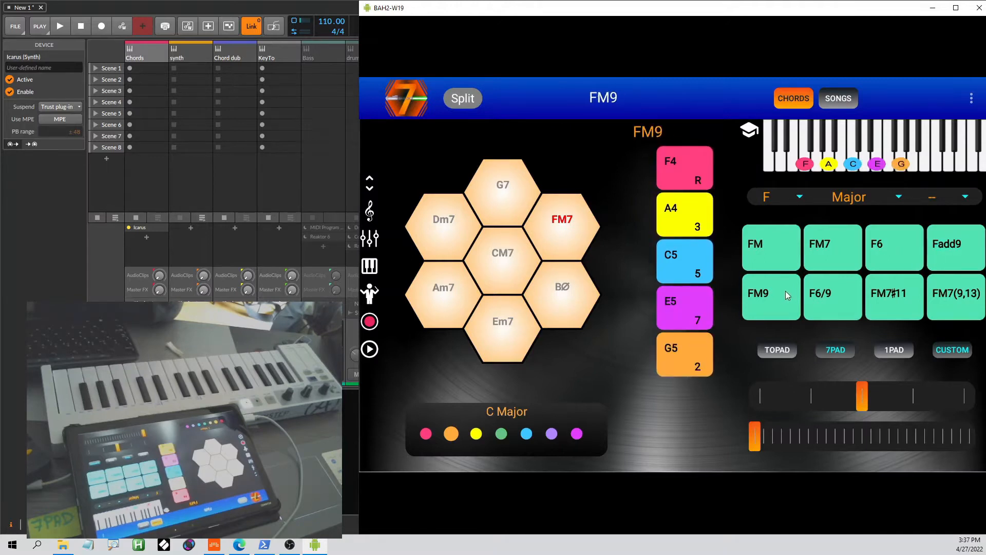
left_click(823, 295)
Turn on storing chords to the pads and assign F6/9 to the FM7 pad
left_click(529, 206)
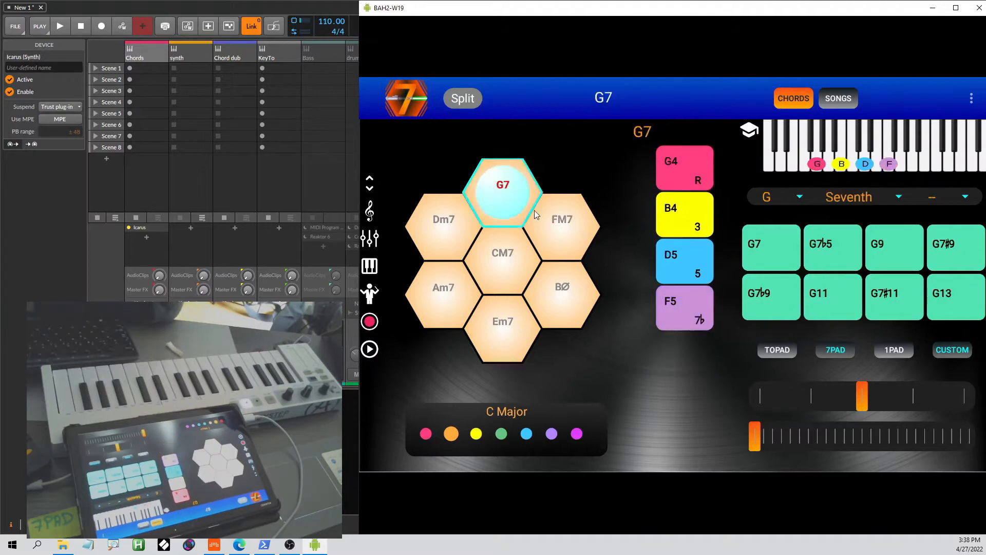
left_click(562, 218)
left_click(849, 293)
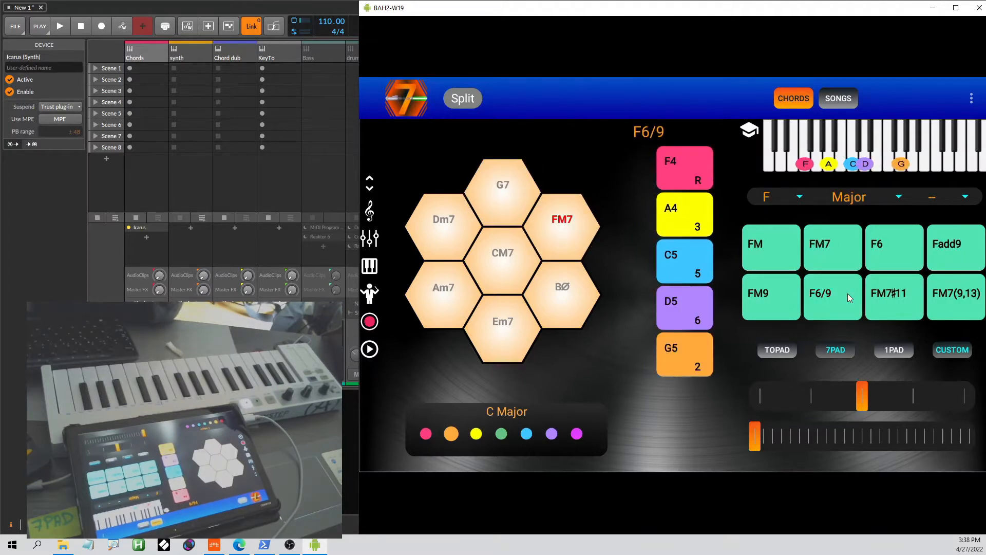
left_click(781, 349)
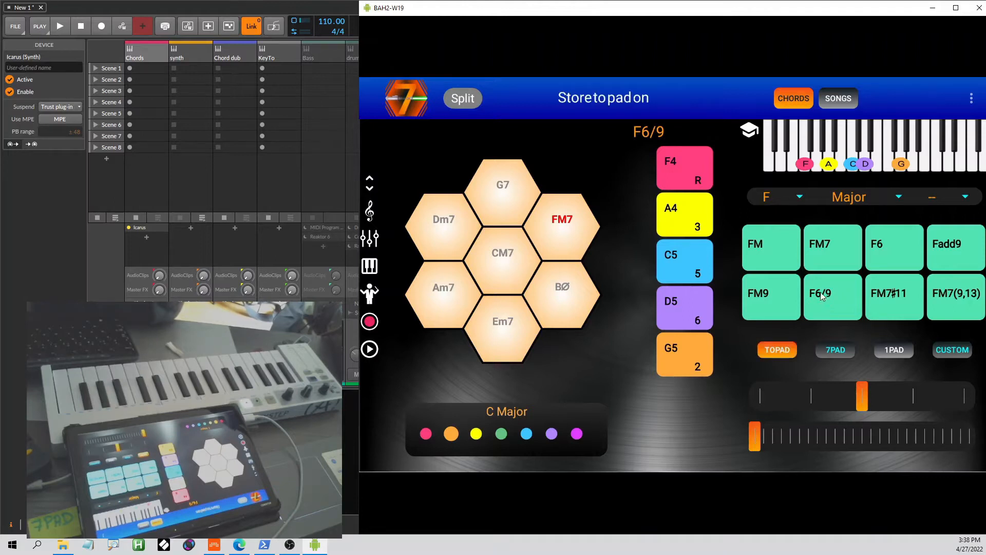
left_click(825, 295)
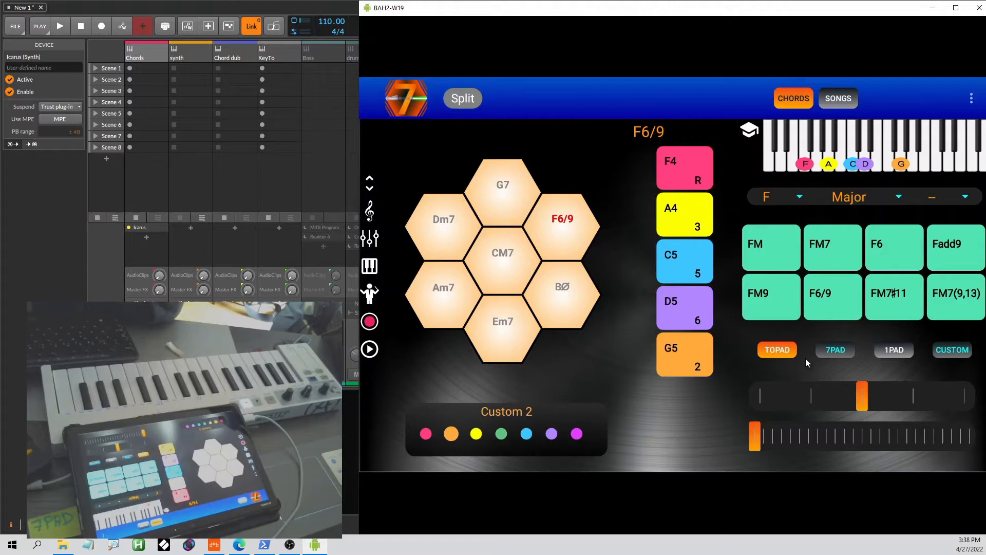
Play the G7, Dm7, CM7 and Am7 pads
left_click(493, 200)
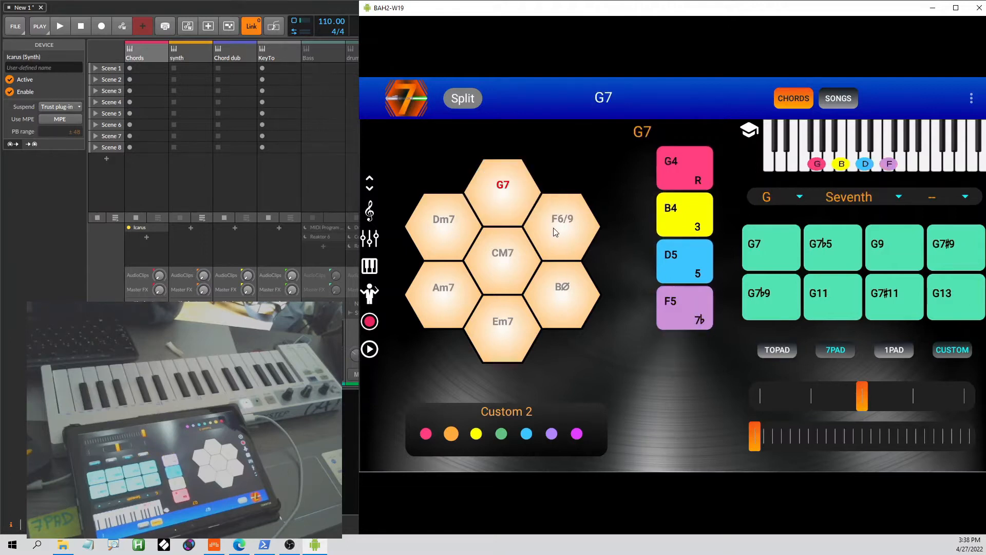
left_click(435, 220)
left_click(498, 263)
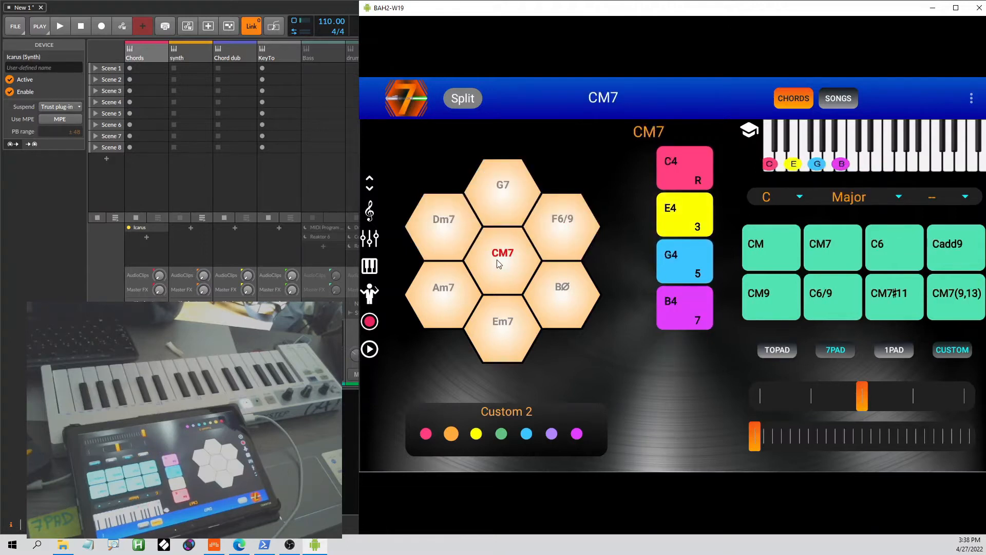
left_click(431, 231)
left_click(437, 304)
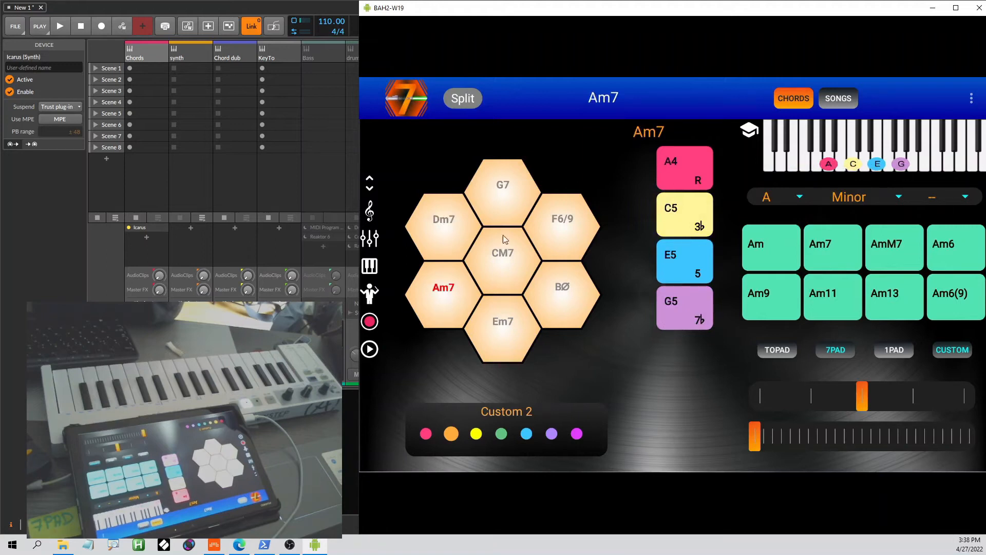
Play the single notes A4, C5 and E5 of Am7, followed by the Am7 and CM7 pads
left_click(679, 177)
left_click(681, 210)
left_click(682, 250)
left_click(450, 294)
left_click(507, 259)
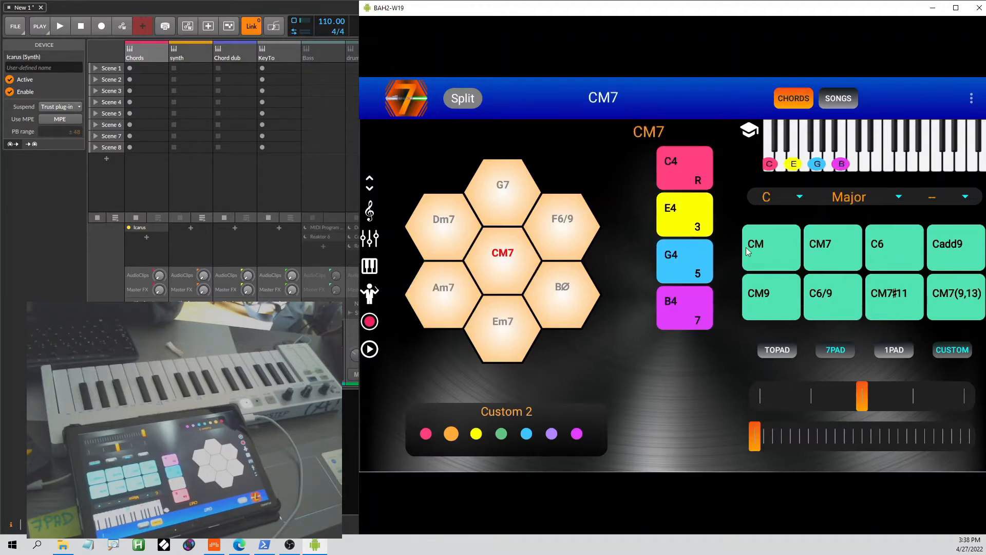
Select the BØ pad and preview its diminished variants BO7add4, BØ and BO7
left_click(546, 294)
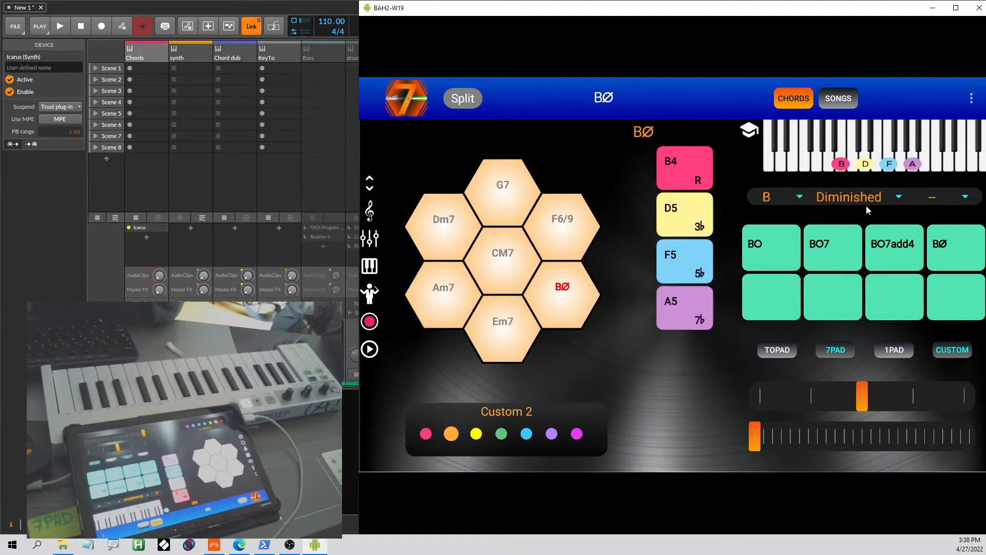
left_click(522, 269)
left_click(567, 301)
left_click(882, 252)
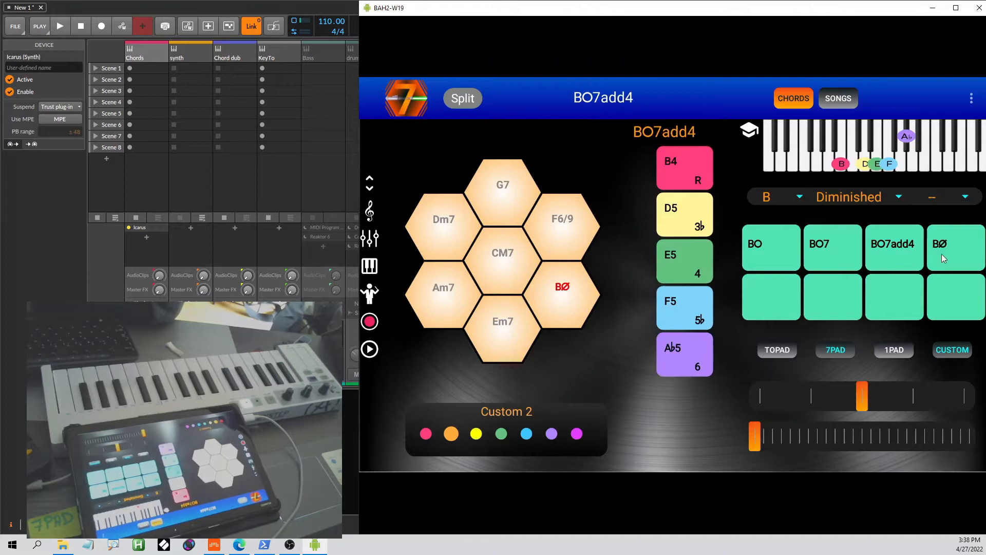
left_click(953, 243)
left_click(842, 252)
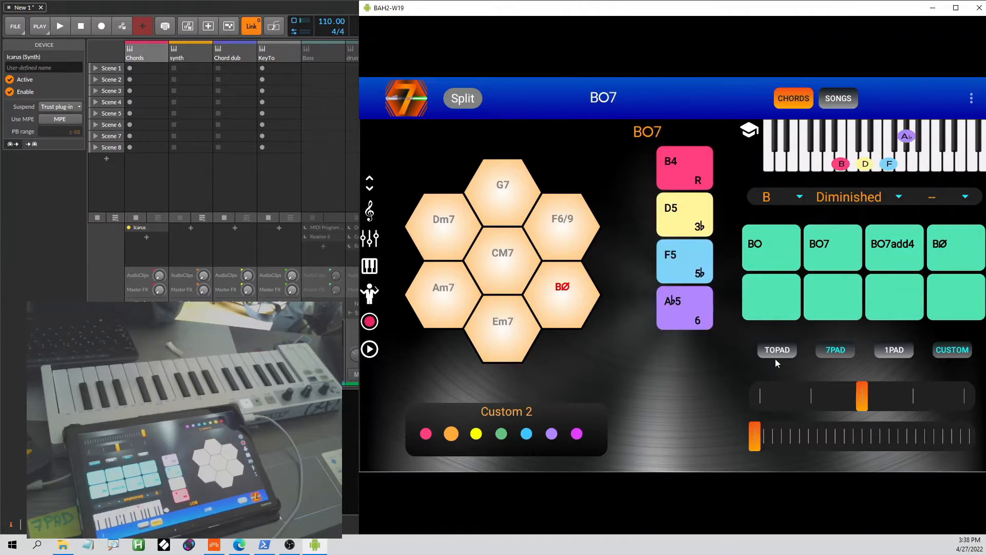
Turn storing to pads back on and try BO7 and BO7add4 on the B pad, ending with BØ
left_click(780, 351)
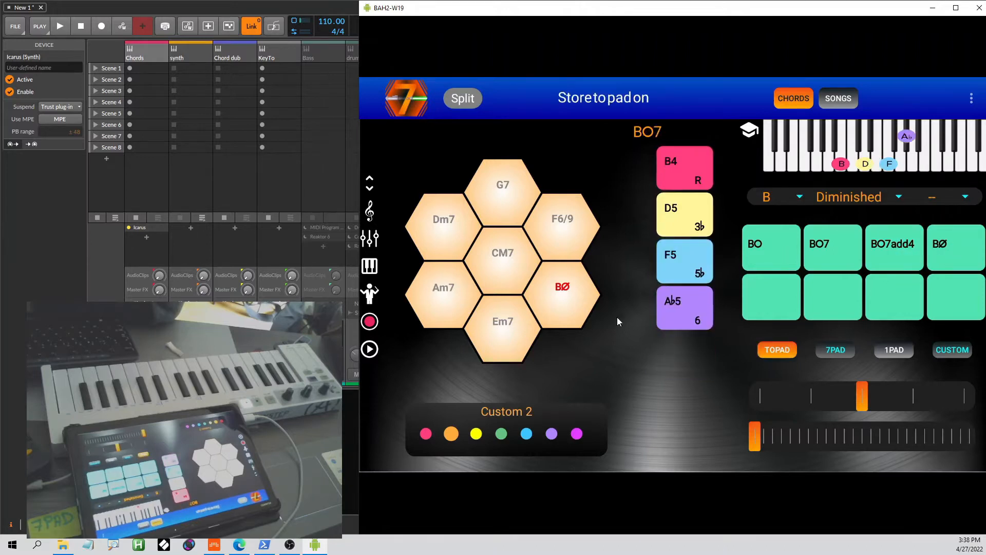
left_click(835, 253)
left_click(880, 250)
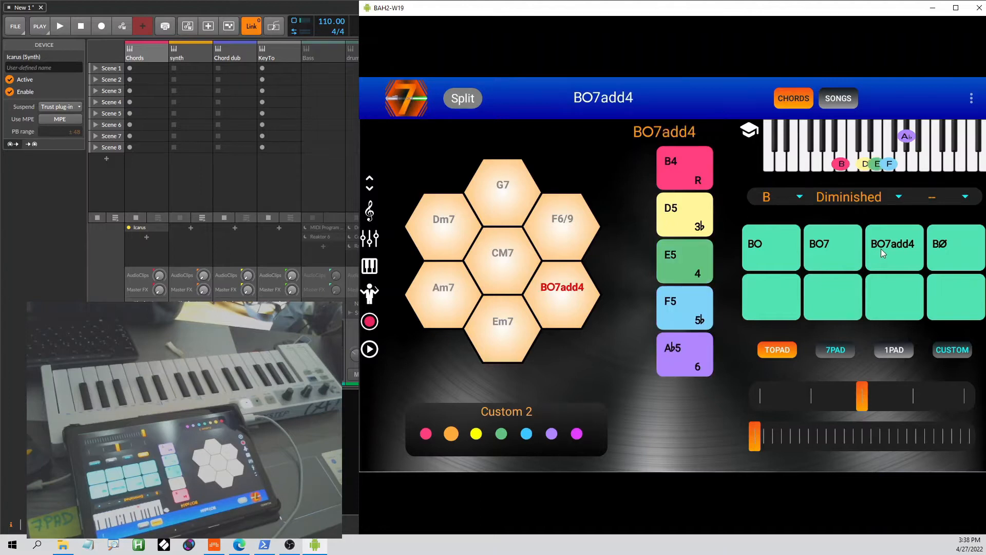
left_click(881, 249)
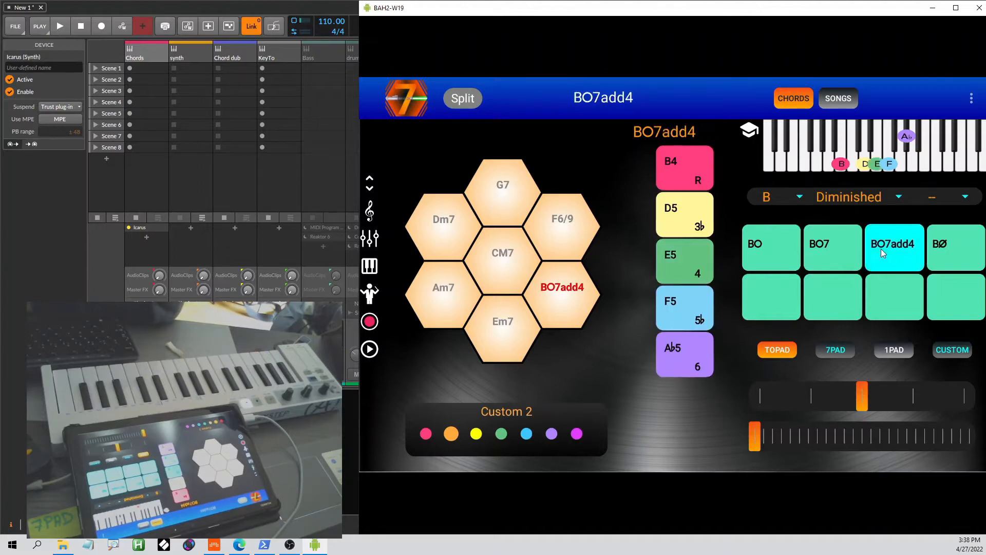
left_click(946, 248)
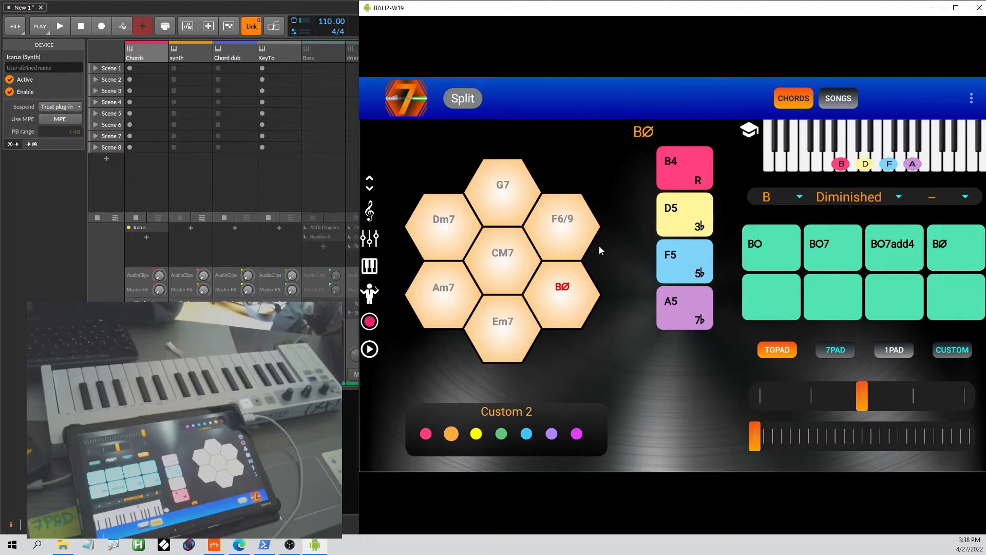
Store FM7♯11 on the F6/9 pad and G7♭5 on the G7 pad
left_click(570, 230)
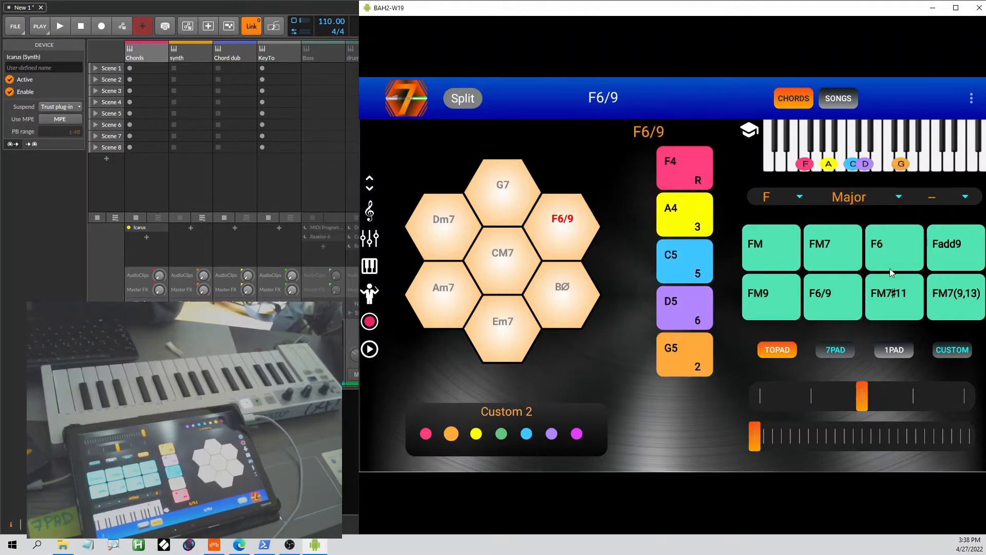
left_click(893, 294)
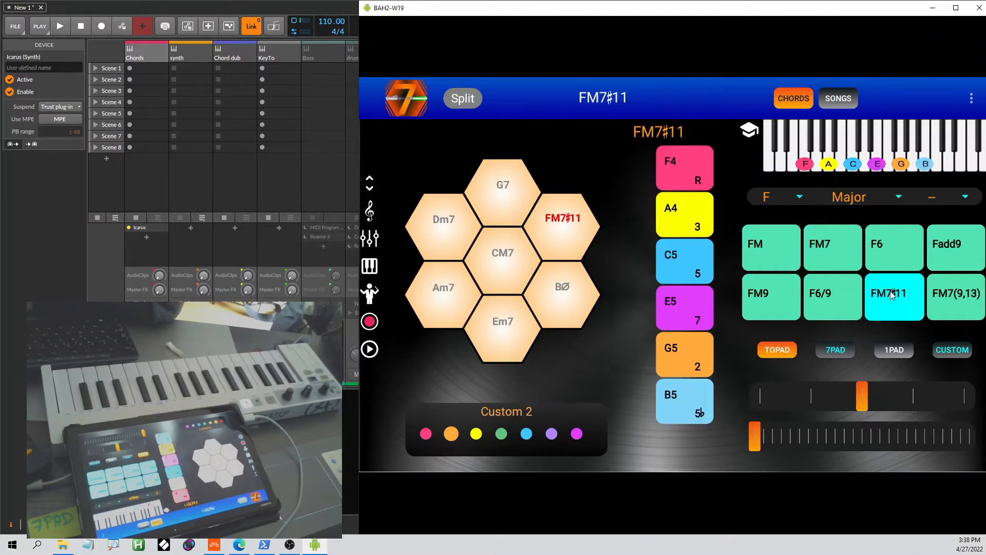
left_click(489, 198)
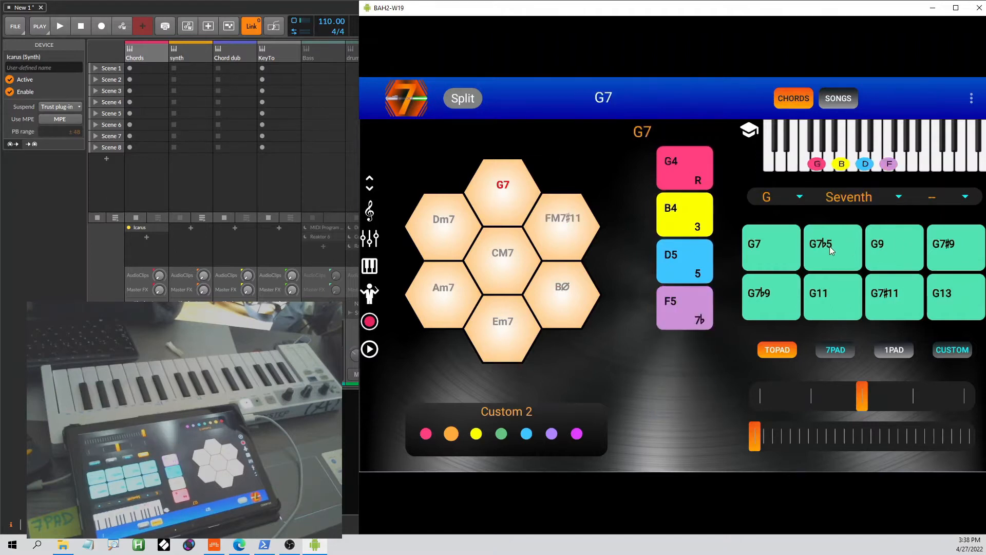
left_click(829, 245)
Replace the Dm7 pad with Dm9, the Am7 pad with Am13 and the Em7 pad with Em6
left_click(455, 220)
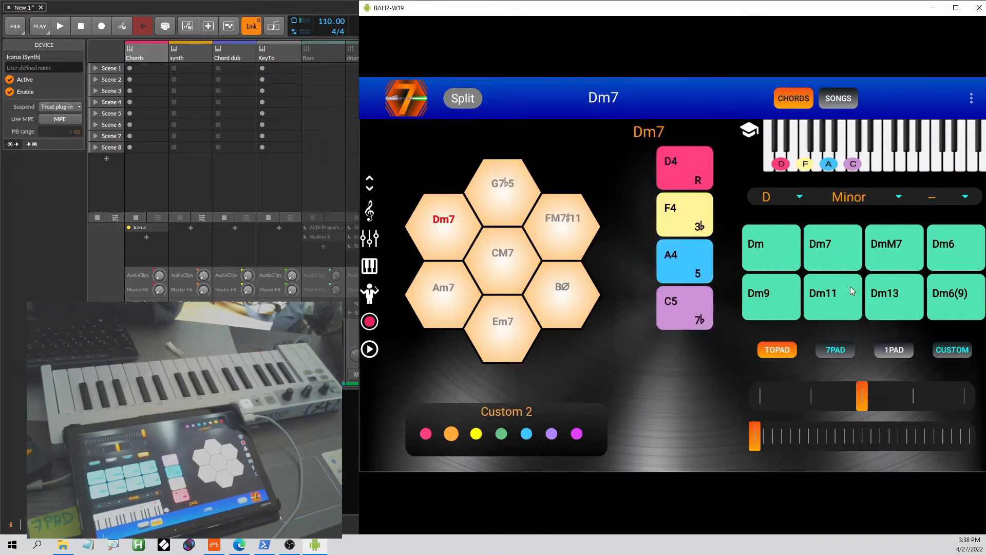
left_click(753, 295)
left_click(451, 300)
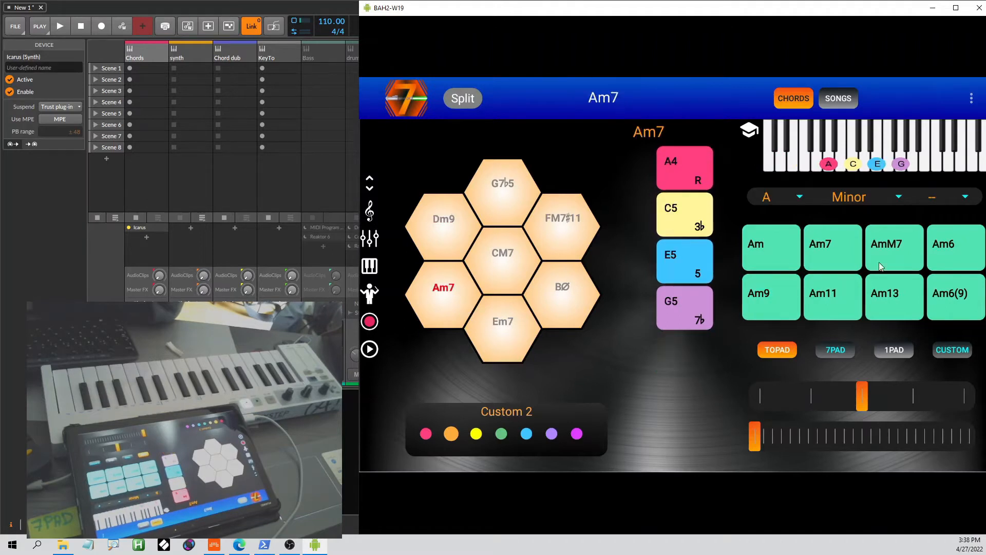
left_click(884, 294)
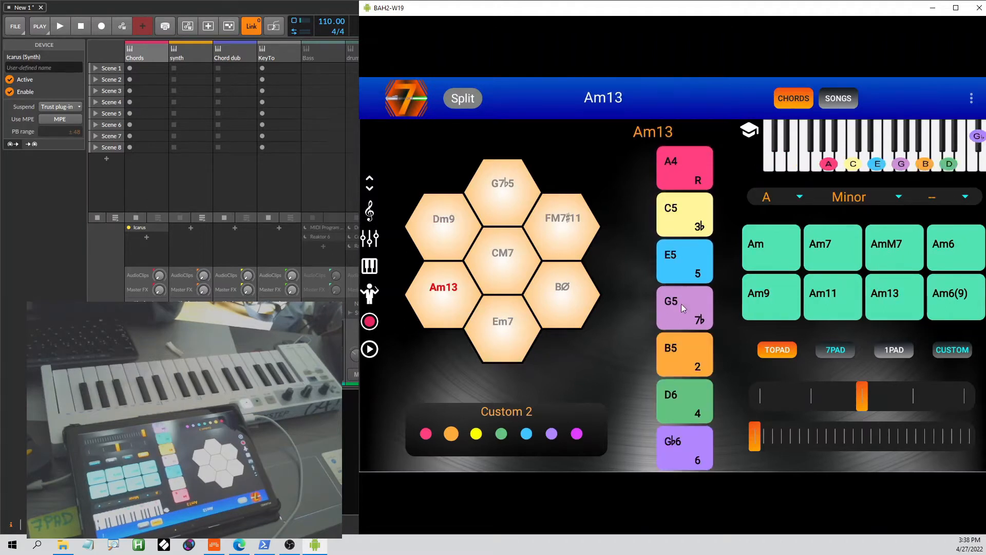
left_click(531, 322)
left_click(939, 251)
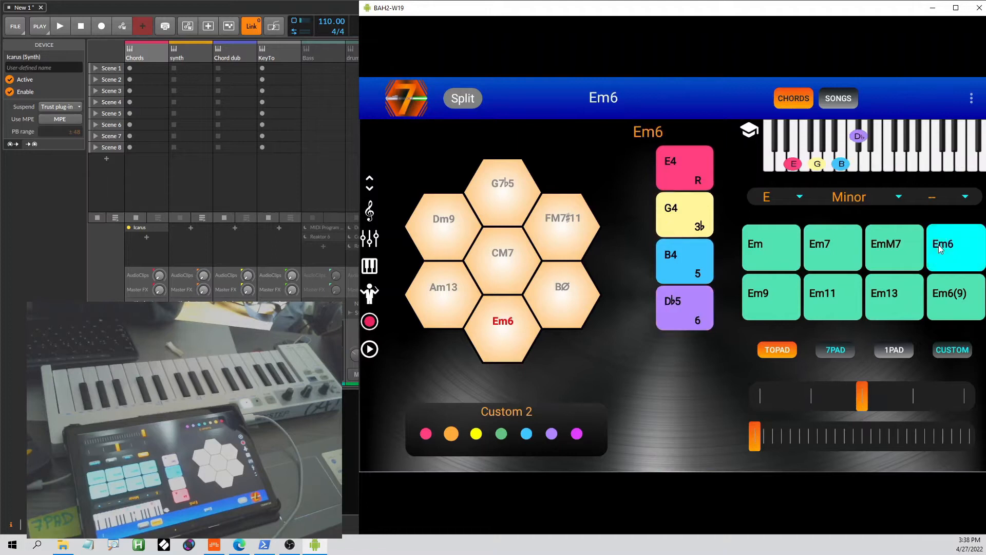
Play the customised pads CM7, Dm9, Am13, Em6, FM7♯11 and G7♭5
left_click(505, 257)
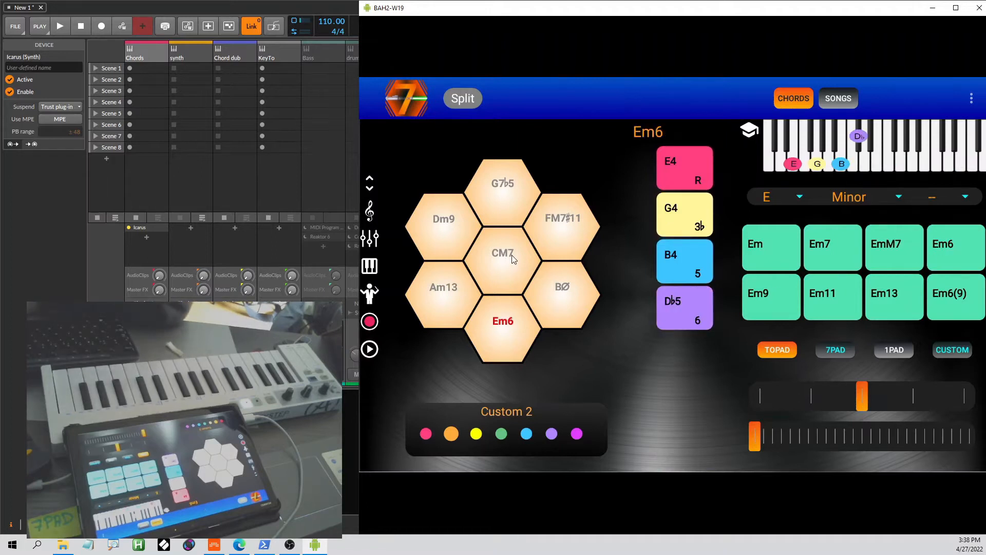
left_click(462, 231)
left_click(460, 298)
left_click(501, 326)
left_click(571, 237)
left_click(478, 192)
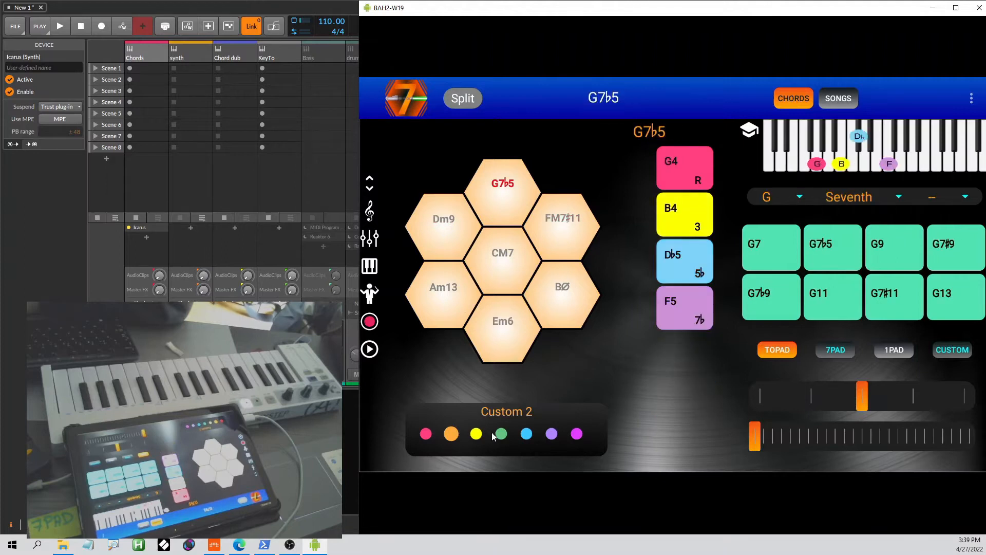
Switch to the yellow C Major pad set and play its CM7, Dm7, Em7, FM7, G7 and Am7 pads
left_click(476, 434)
left_click(490, 274)
left_click(444, 226)
left_click(506, 347)
left_click(566, 230)
left_click(498, 200)
left_click(450, 300)
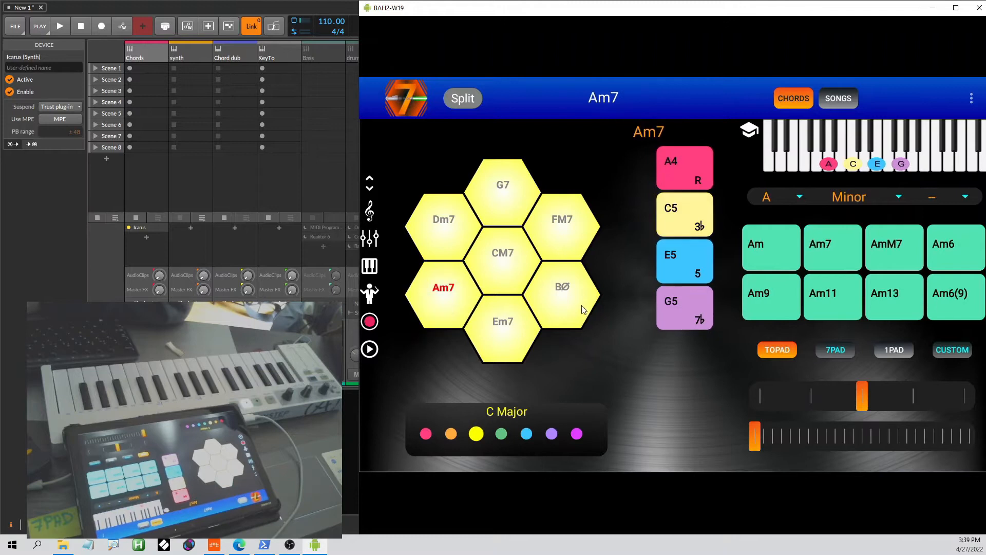
Finish the C Major set with its BØ pad, and switch to the orange Custom 2 set to play its pads from CM7 to BØ
left_click(573, 305)
left_click(451, 434)
left_click(508, 273)
left_click(430, 227)
left_click(496, 337)
left_click(565, 229)
left_click(507, 198)
left_click(466, 292)
left_click(566, 292)
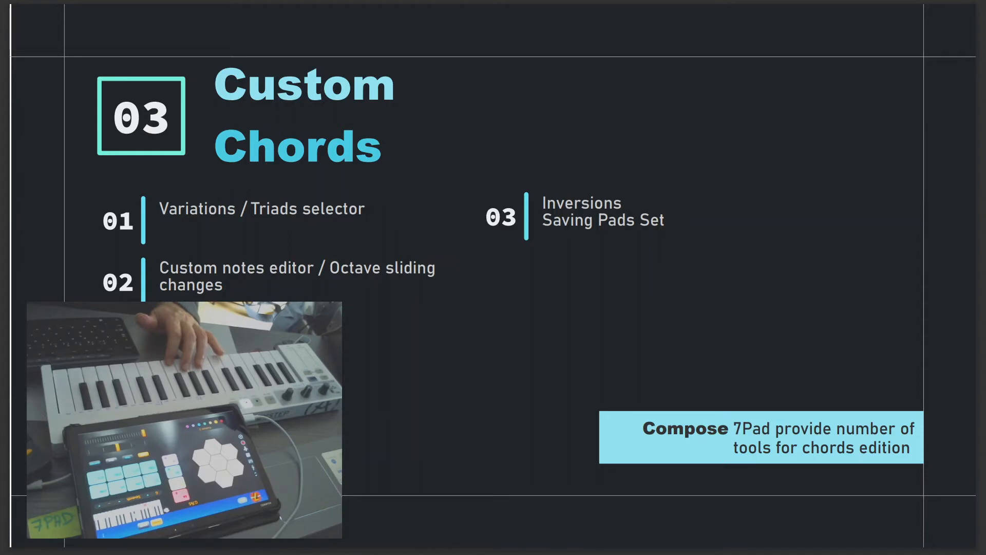
Switch to Bitwig Studio to place its project behind the mirrored tablet, and return to the chord app
key("alt+Tab")
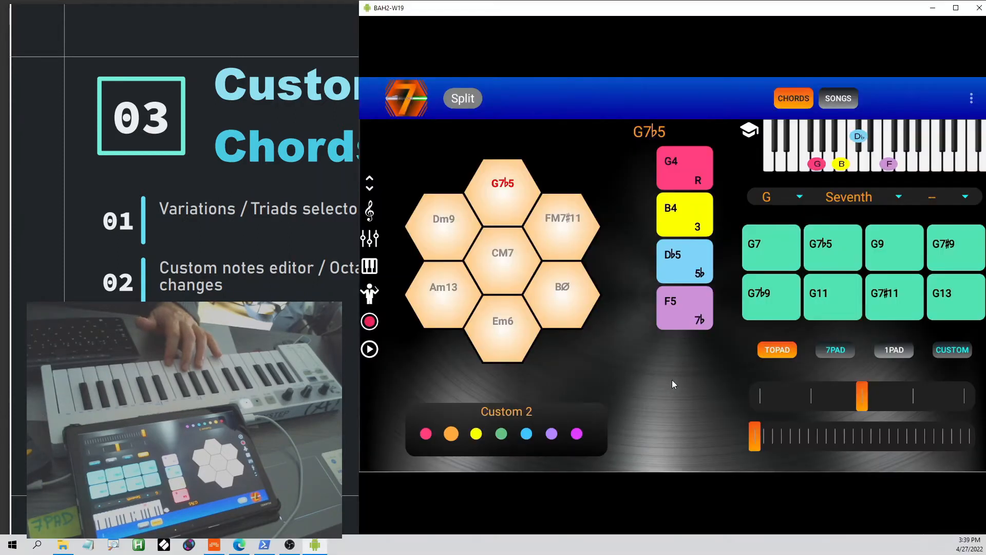
left_click(217, 549)
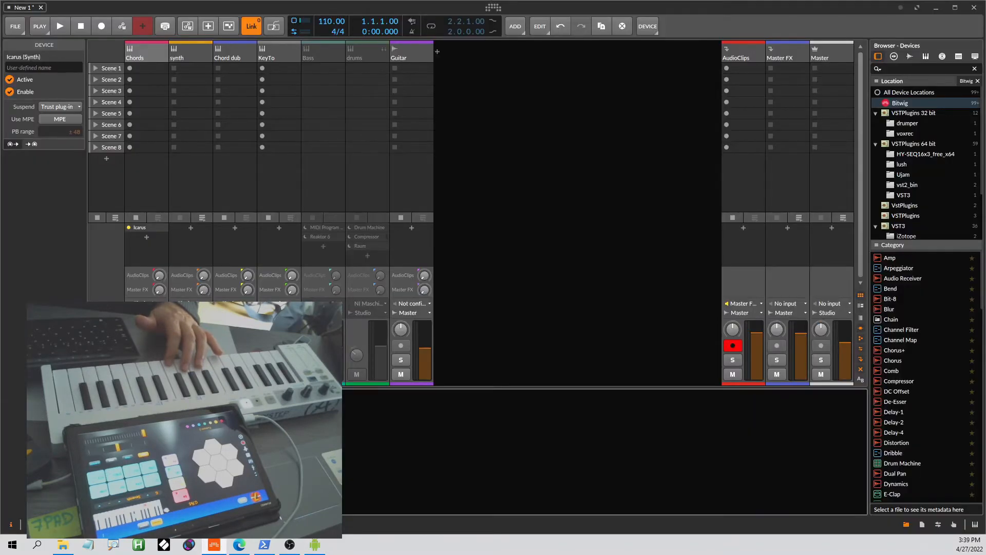
key("alt+Tab")
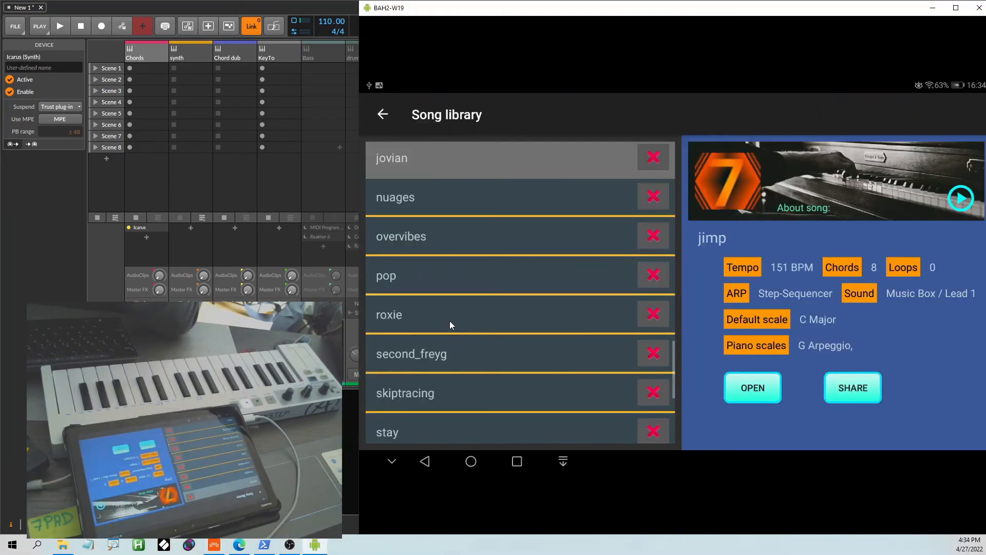
Open the song roxie from the song library and play its chord sequence through to the final G7sus4
left_click(449, 320)
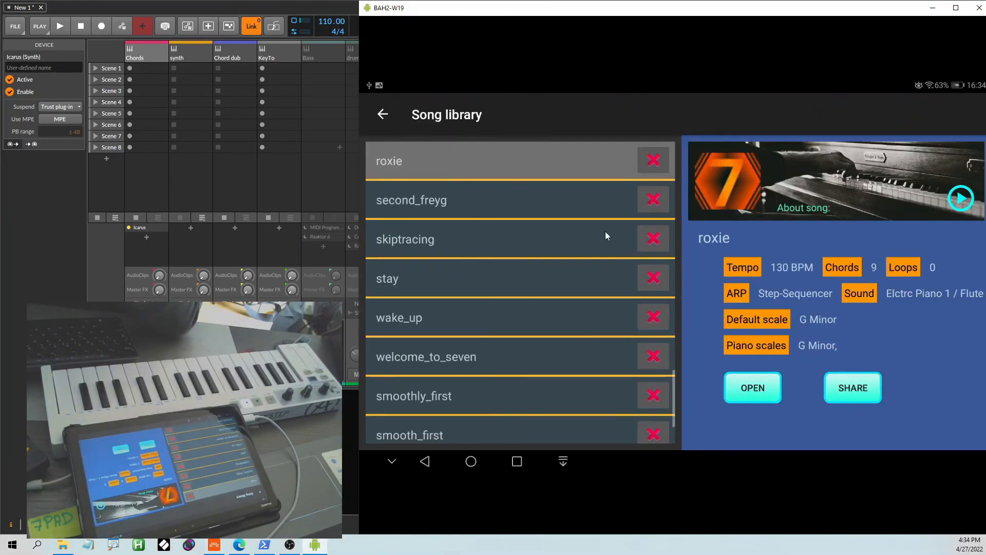
left_click(747, 389)
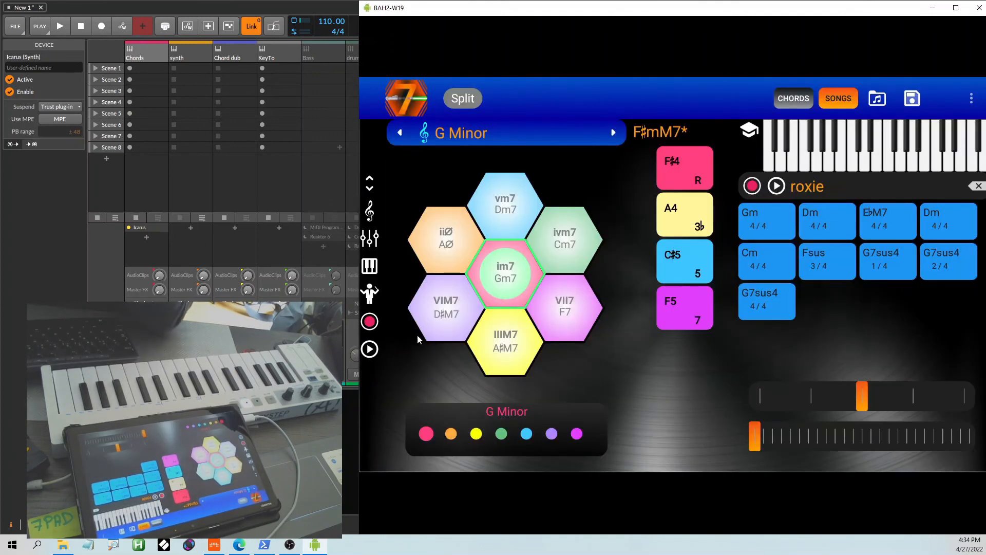
left_click(370, 348)
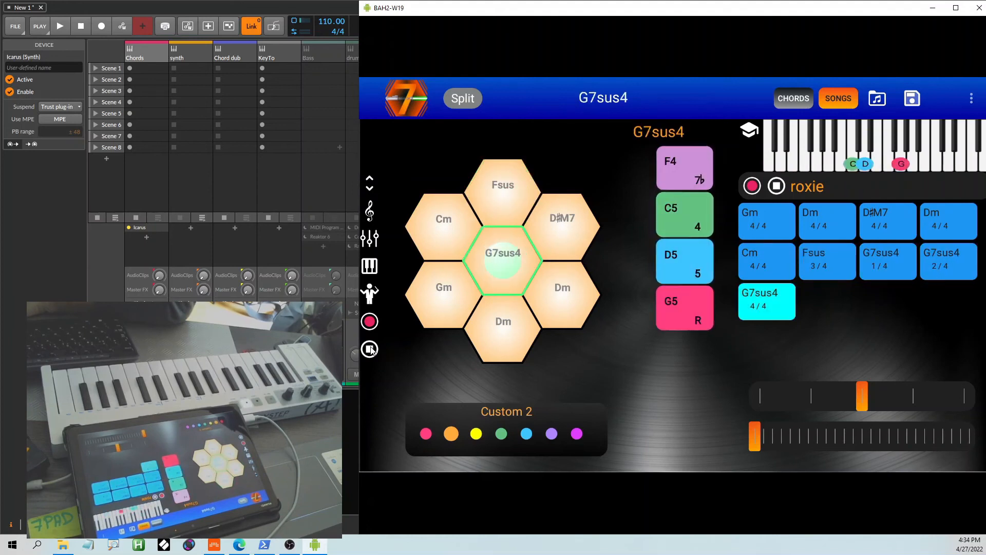
left_click(370, 349)
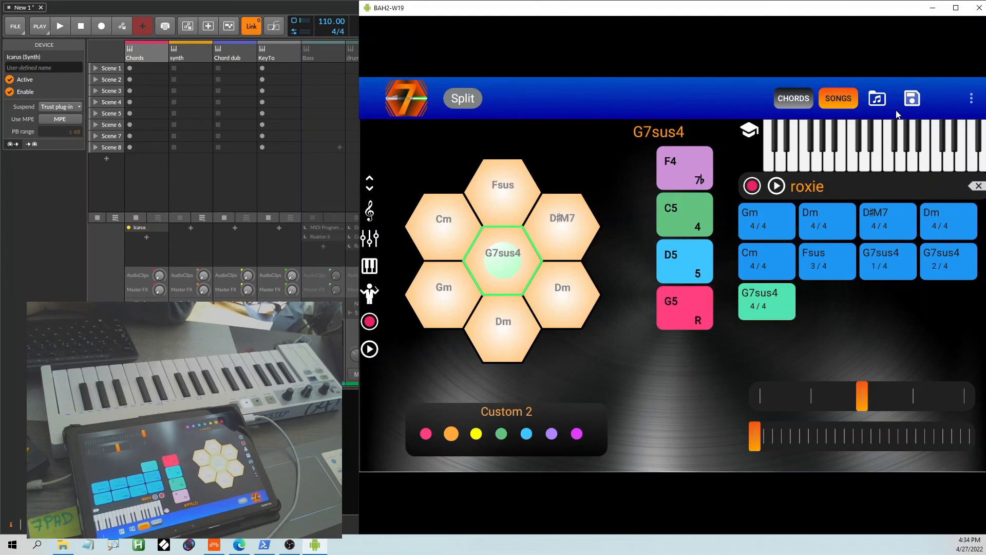
Replace the current Custom 2 pads with a chromatic pad set built from the song roxie
left_click(971, 98)
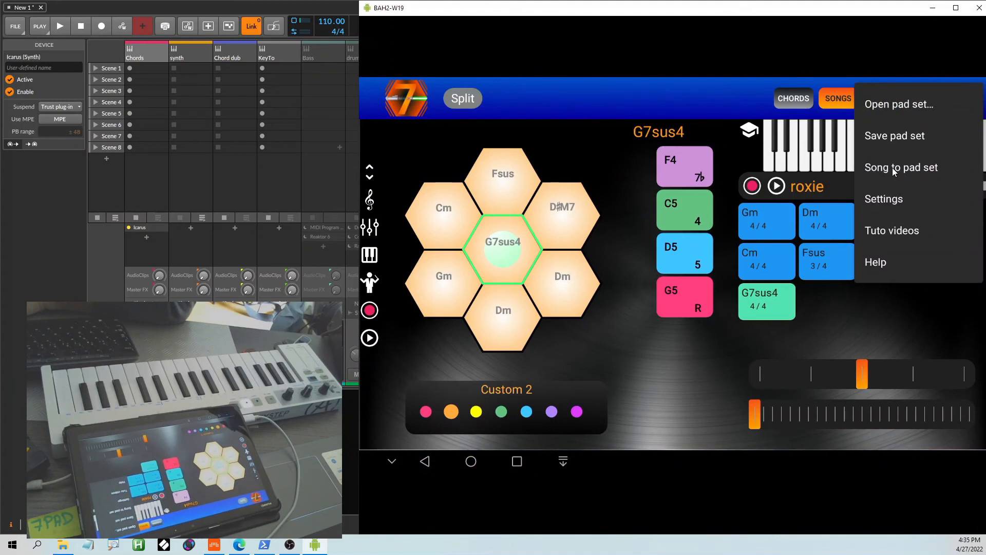
left_click(892, 168)
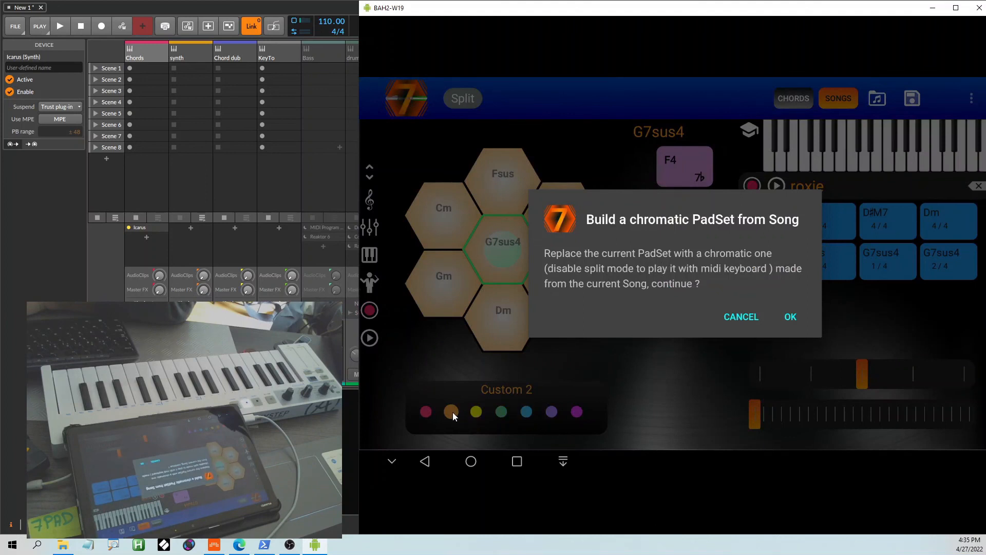
left_click(791, 316)
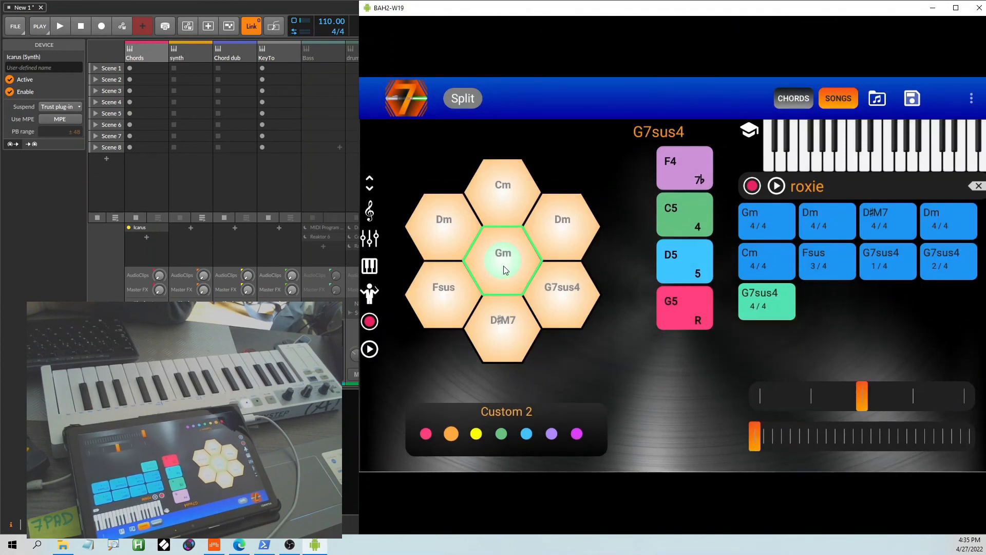
Play the Dm, D♯M7, Dm, Cm, Fsus and G7sus4 pads of the set built from roxie
left_click(454, 239)
left_click(488, 334)
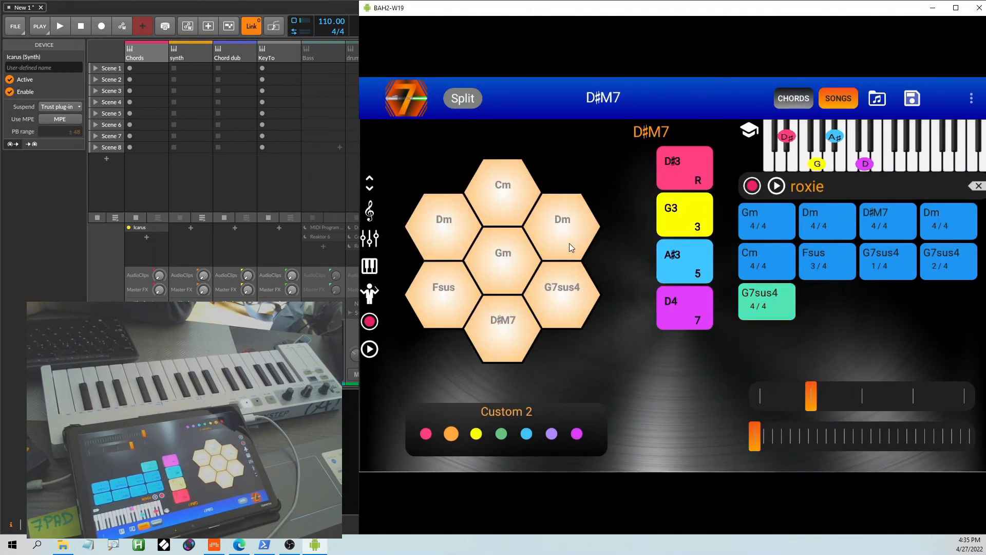
left_click(569, 242)
left_click(510, 208)
left_click(457, 297)
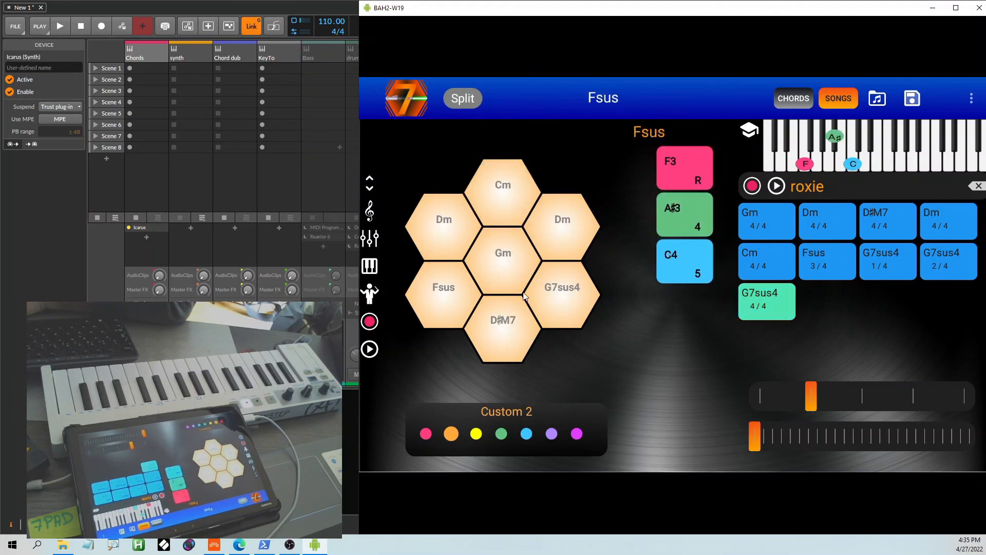
left_click(540, 288)
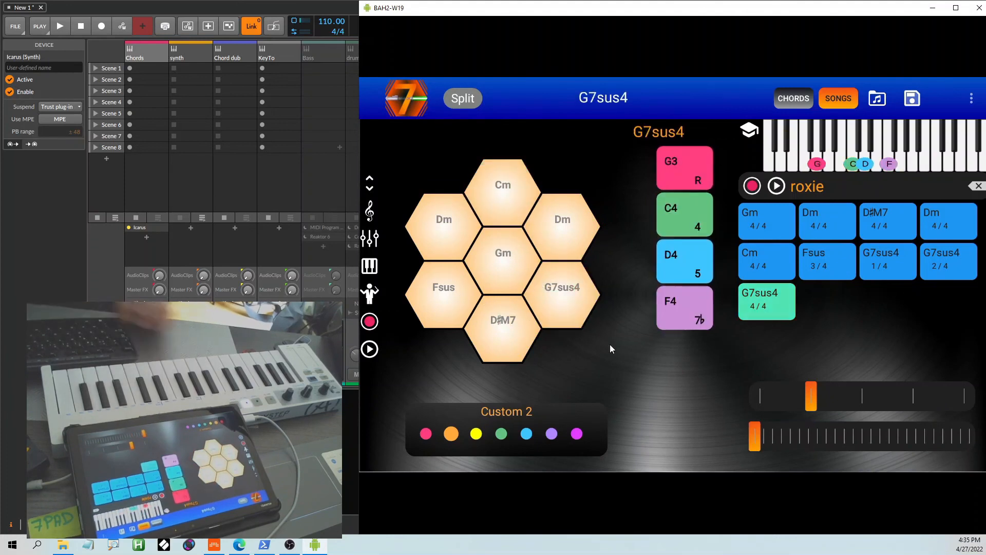